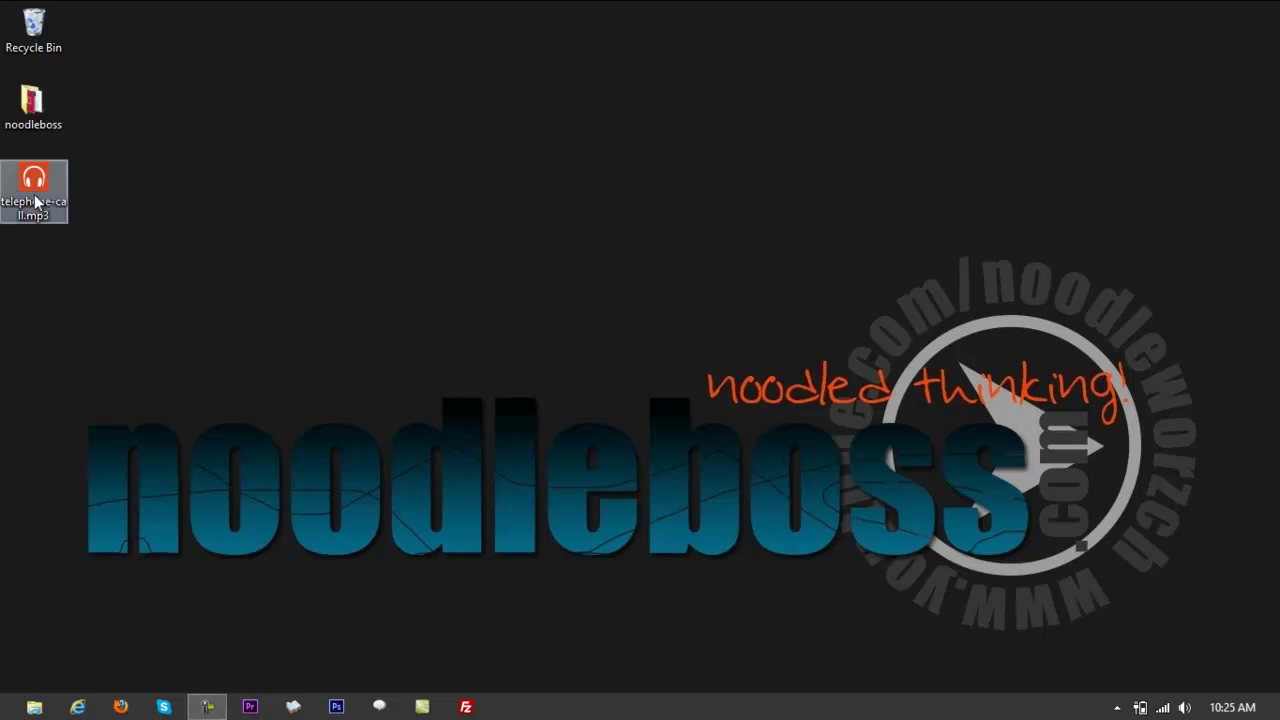
Step: Select telephone-call.mp3 on the desktop while Adobe Audition CS6 launches
click(34, 196)
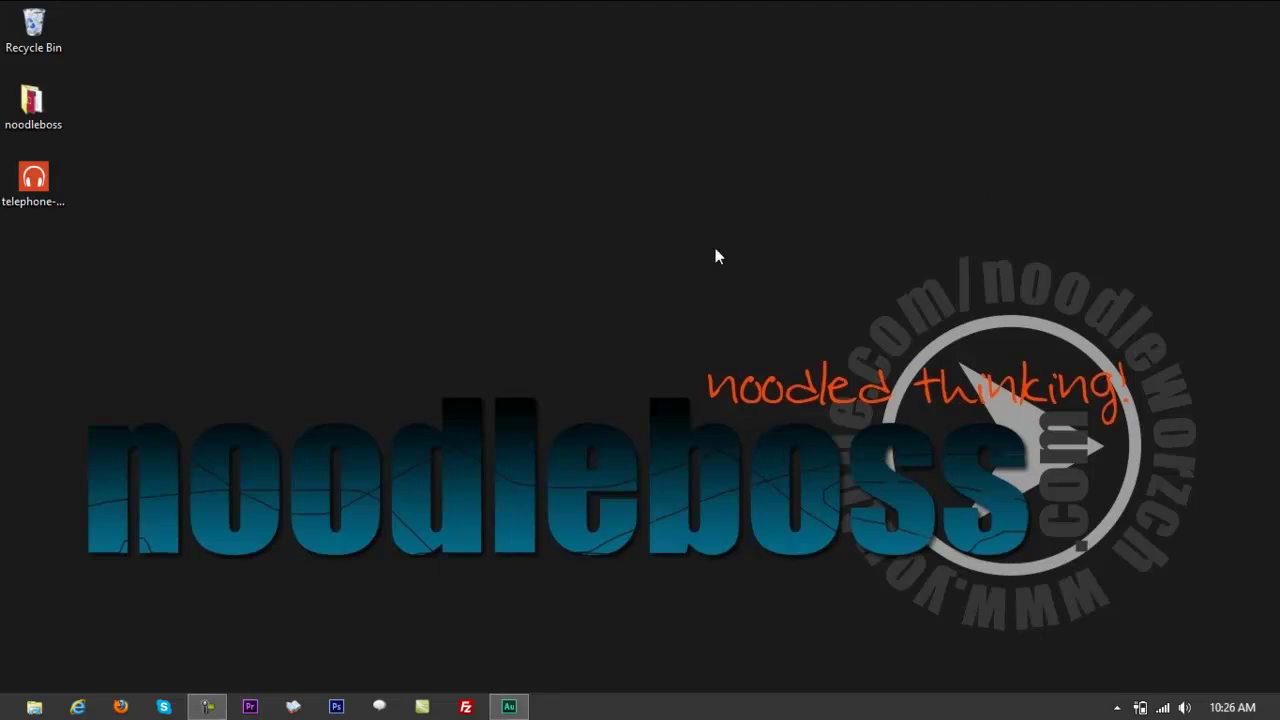
Step: Bring the Audition window forward, then close the Editor panel and restore it from the Window menu
click(33, 185)
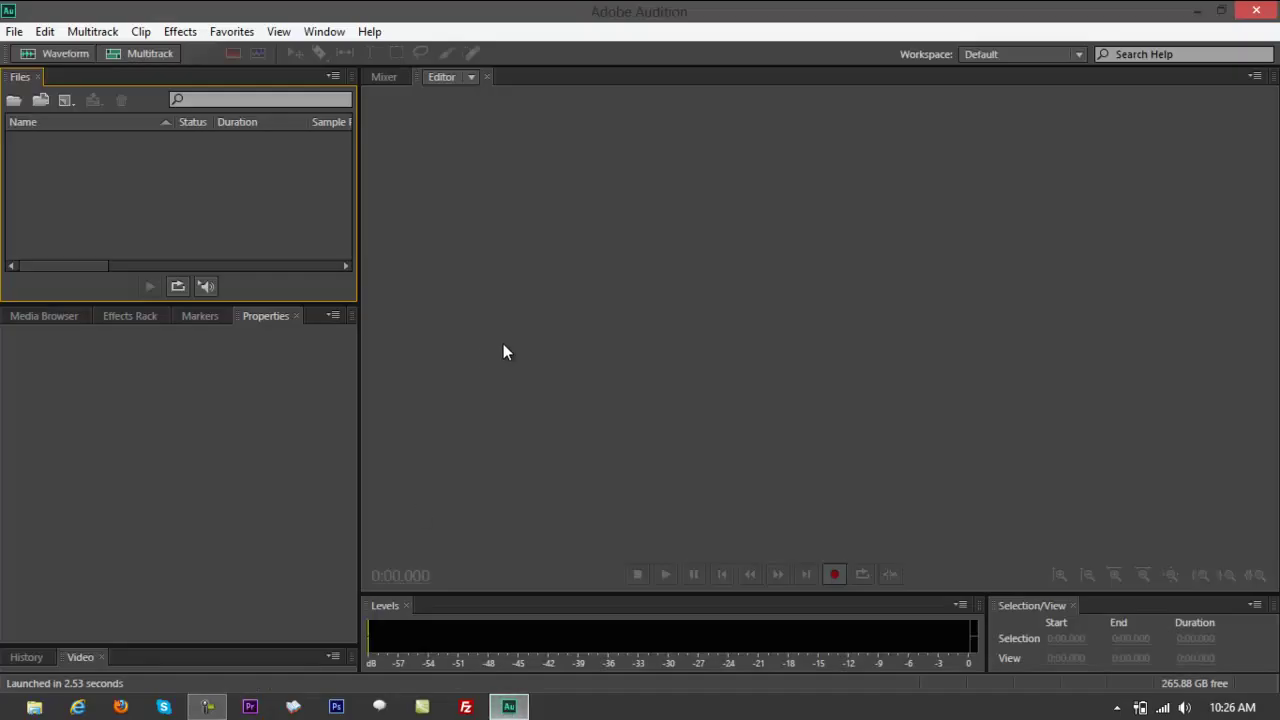
click(602, 351)
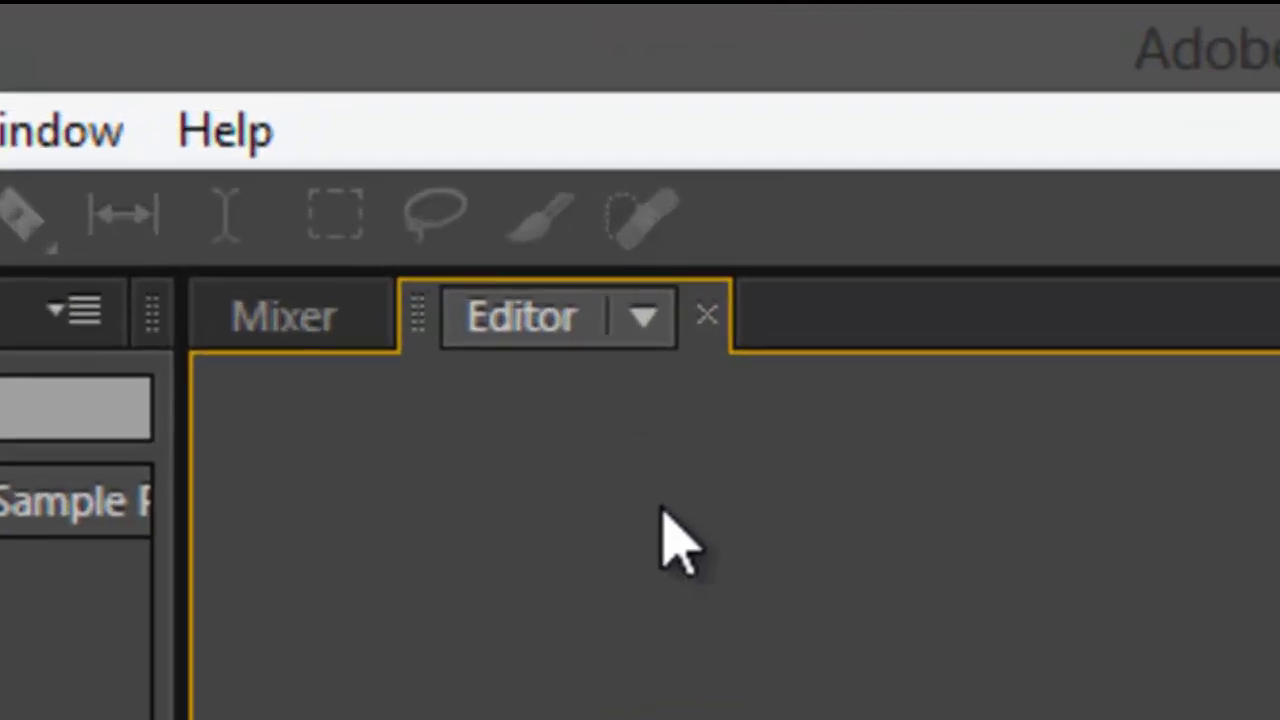
click(709, 315)
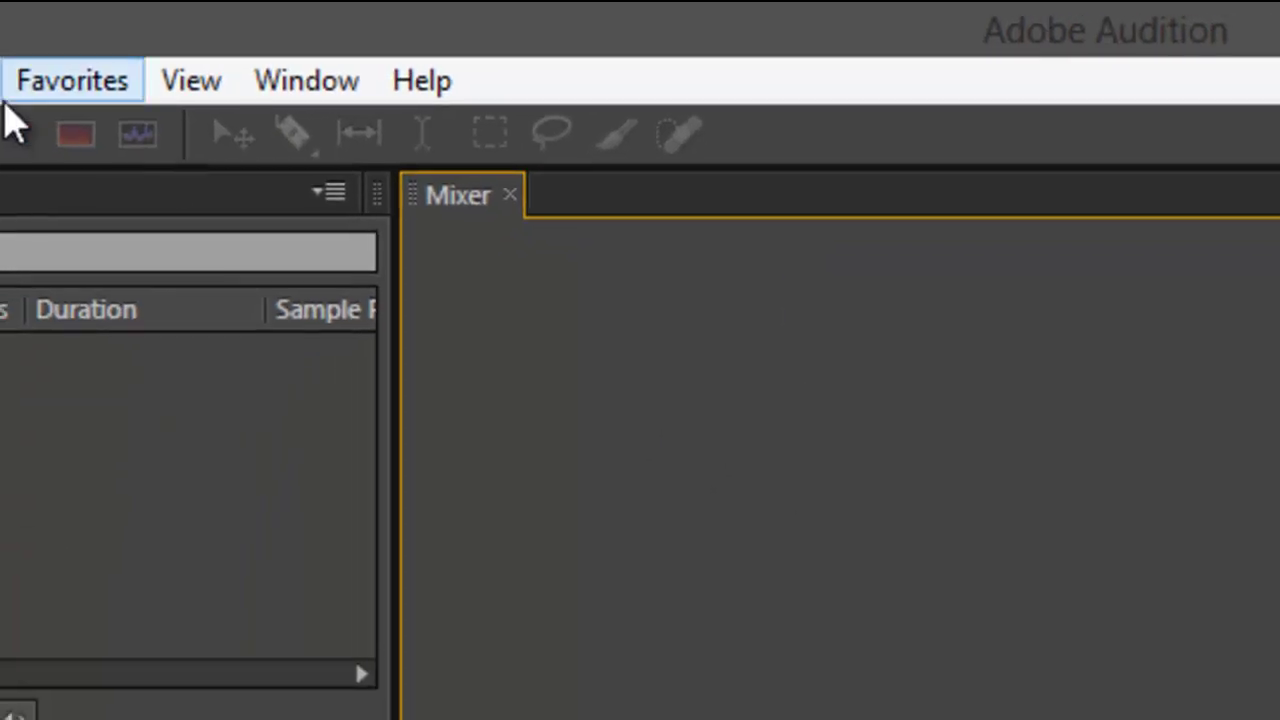
click(4, 104)
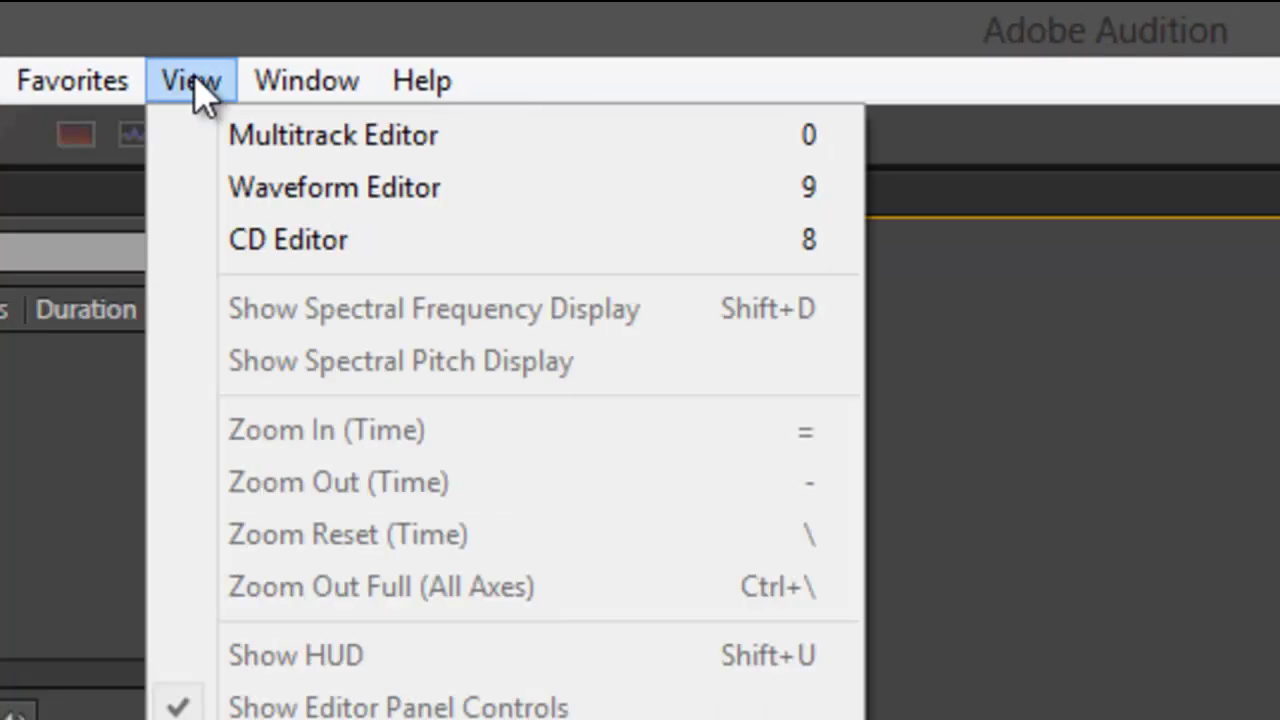
mouse_move(260, 84)
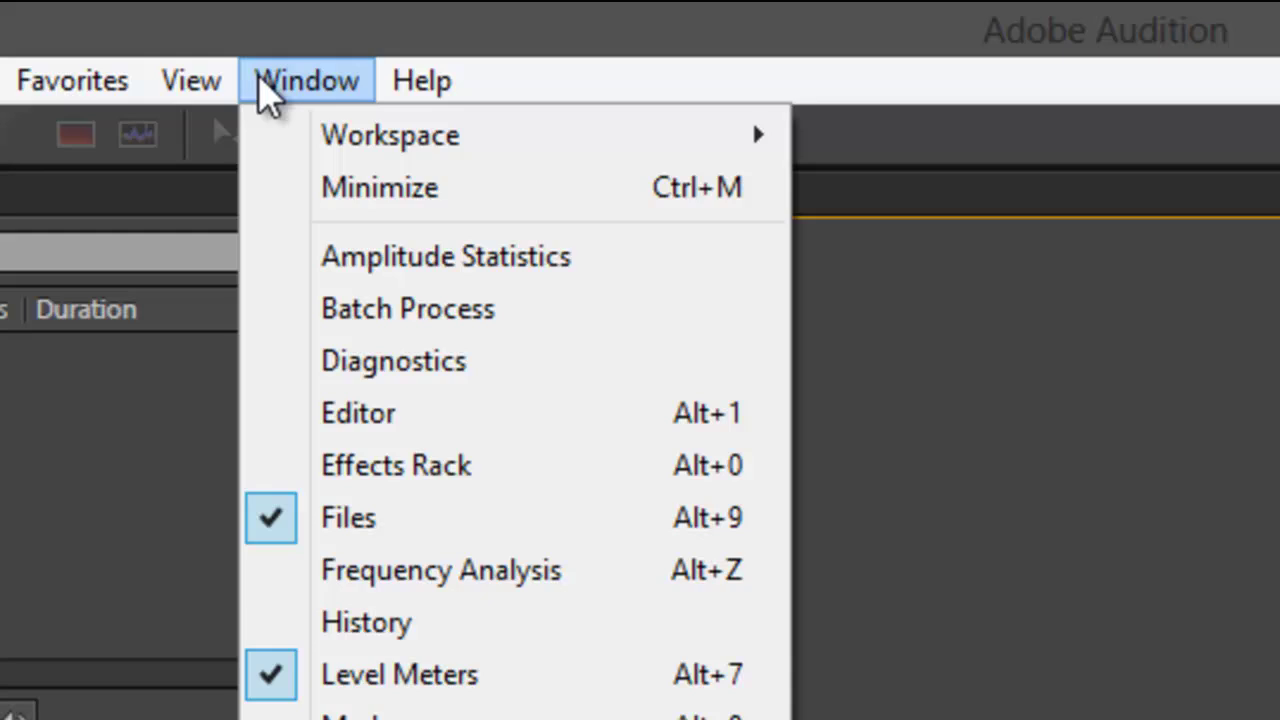
click(350, 437)
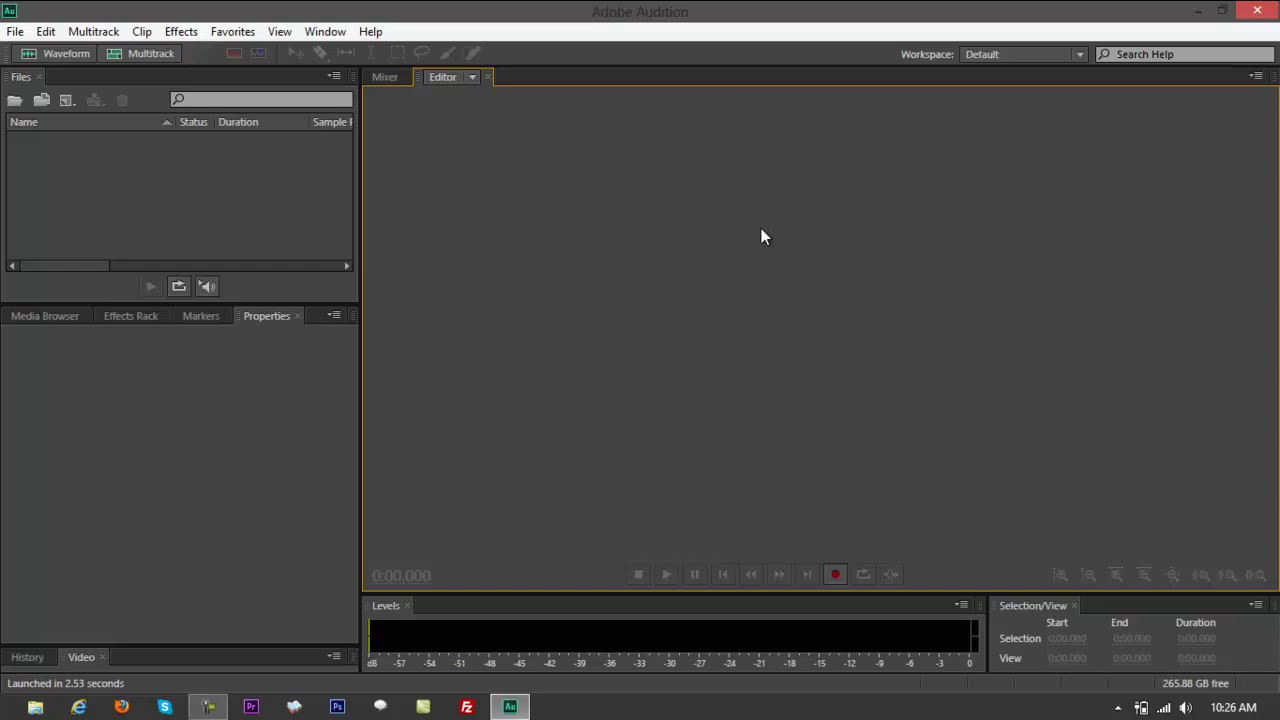
Step: Drag telephone-call.mp3 from File Explorer's Desktop folder into Audition's Editor panel
click(35, 707)
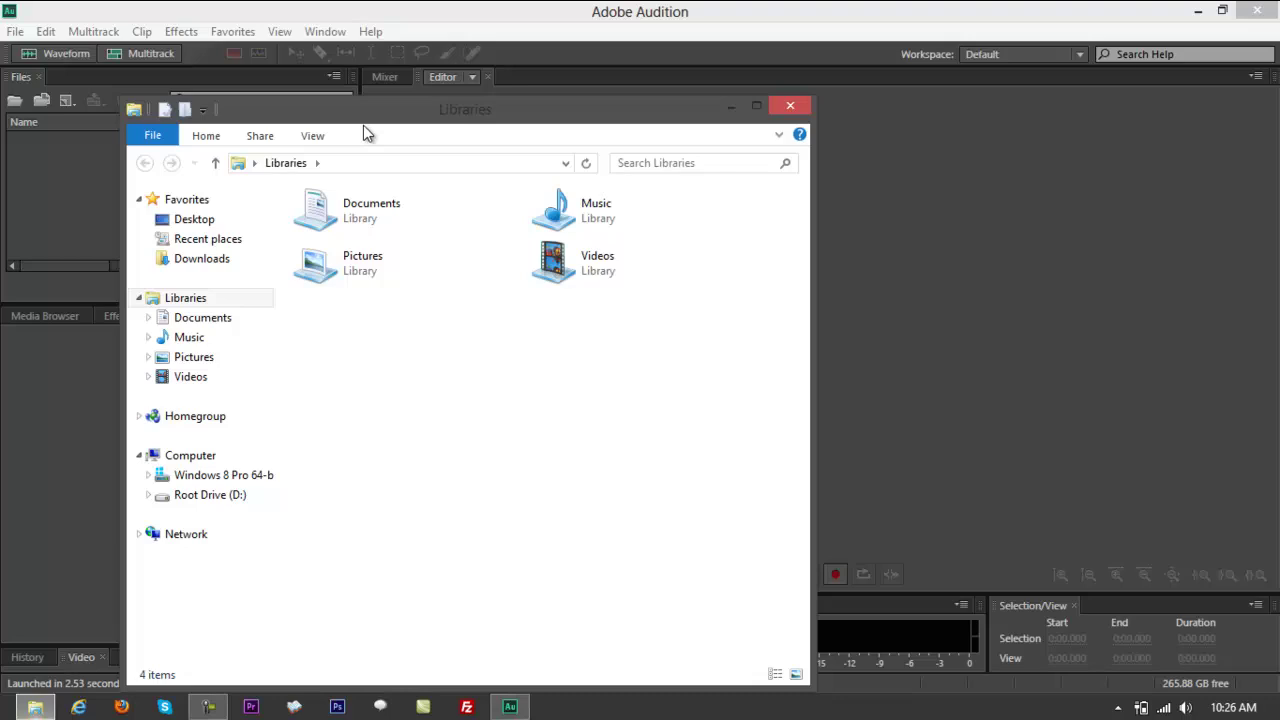
drag(363, 125, 1066, 143)
click(785, 230)
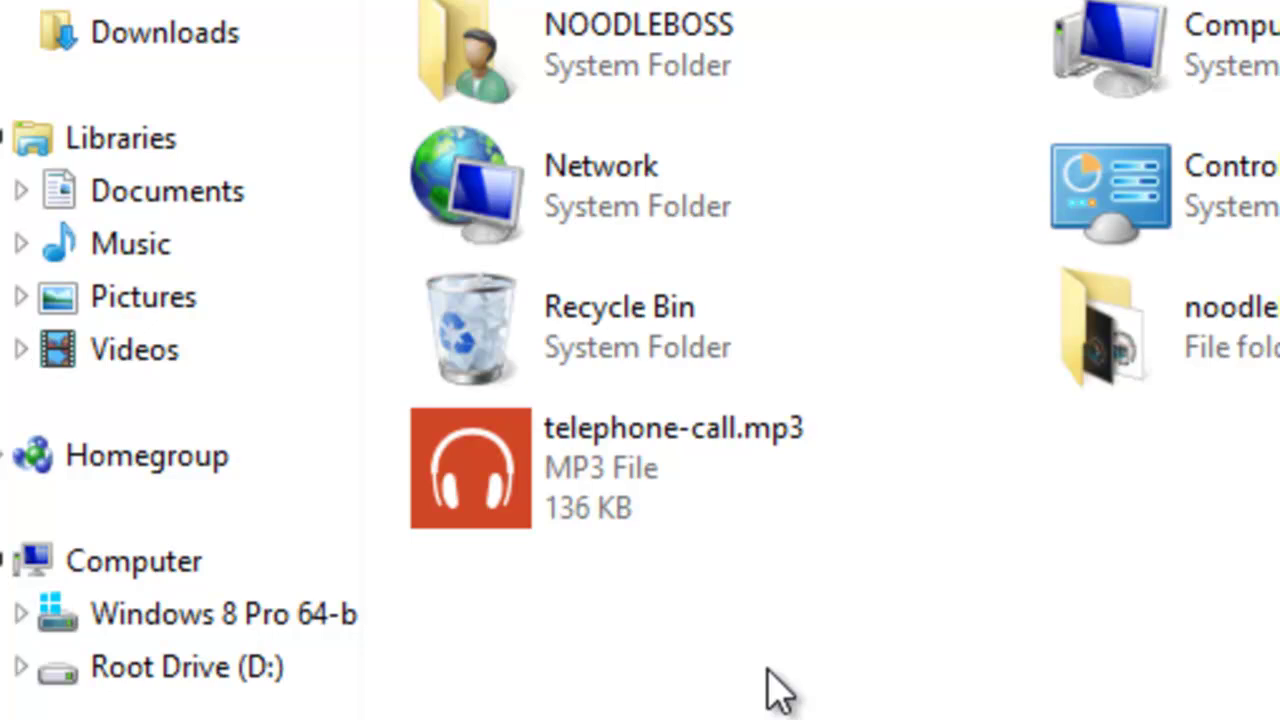
click(491, 434)
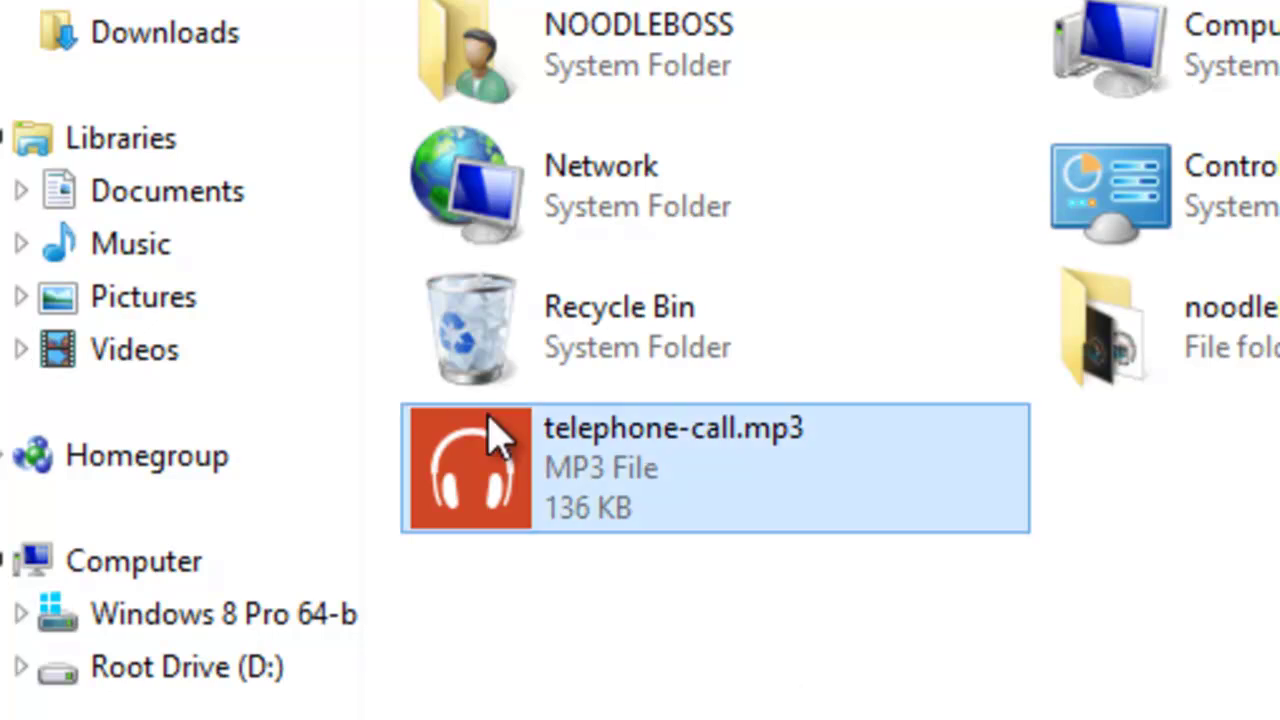
drag(491, 434, 610, 509)
drag(815, 515, 229, 350)
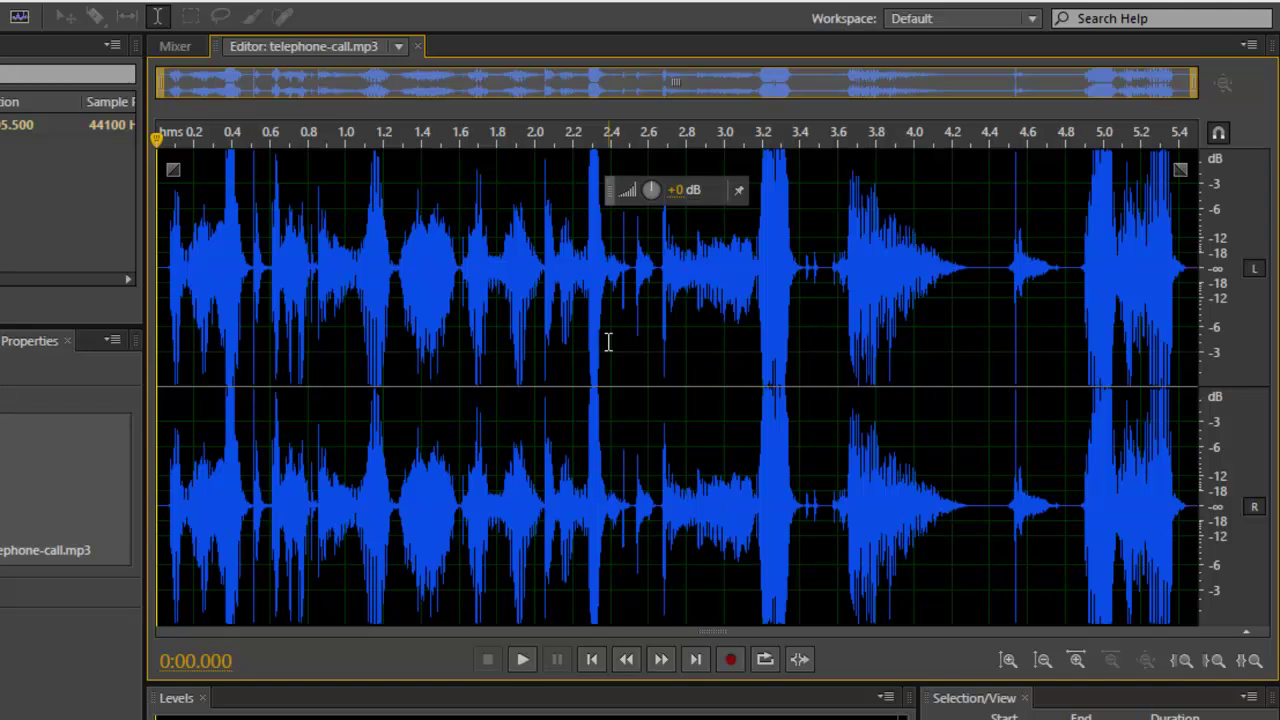
key(space)
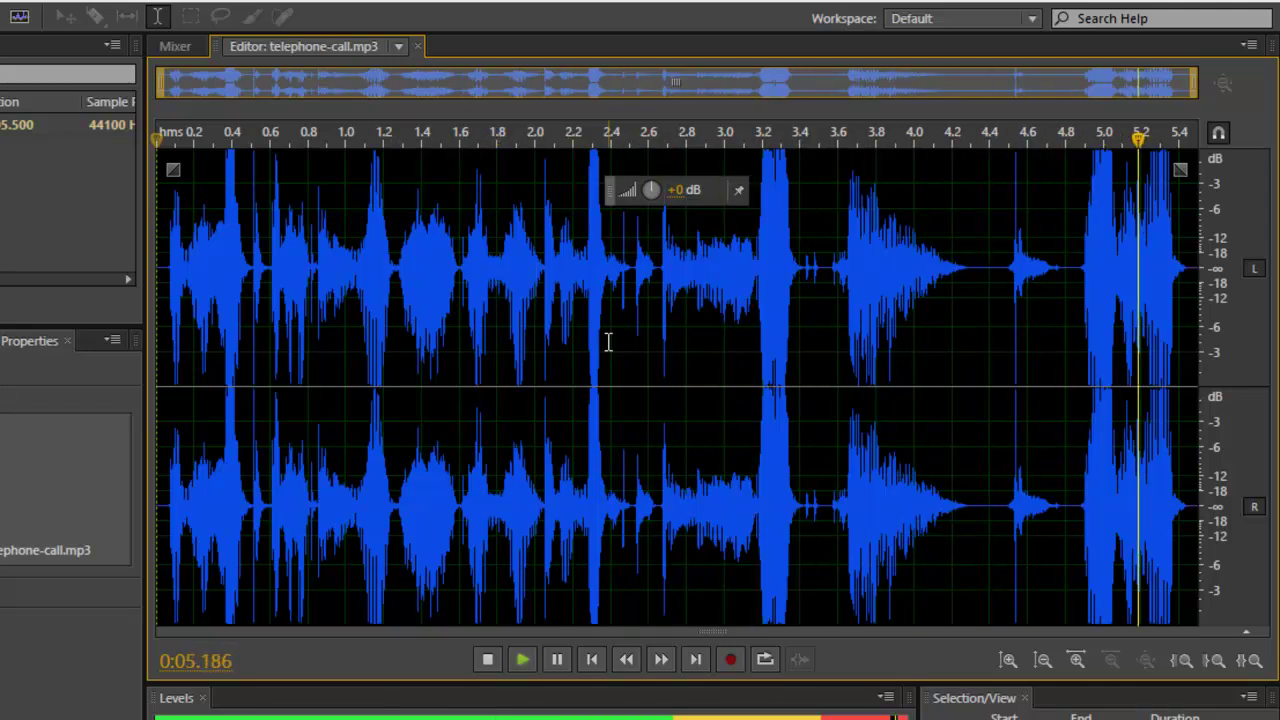
click(609, 342)
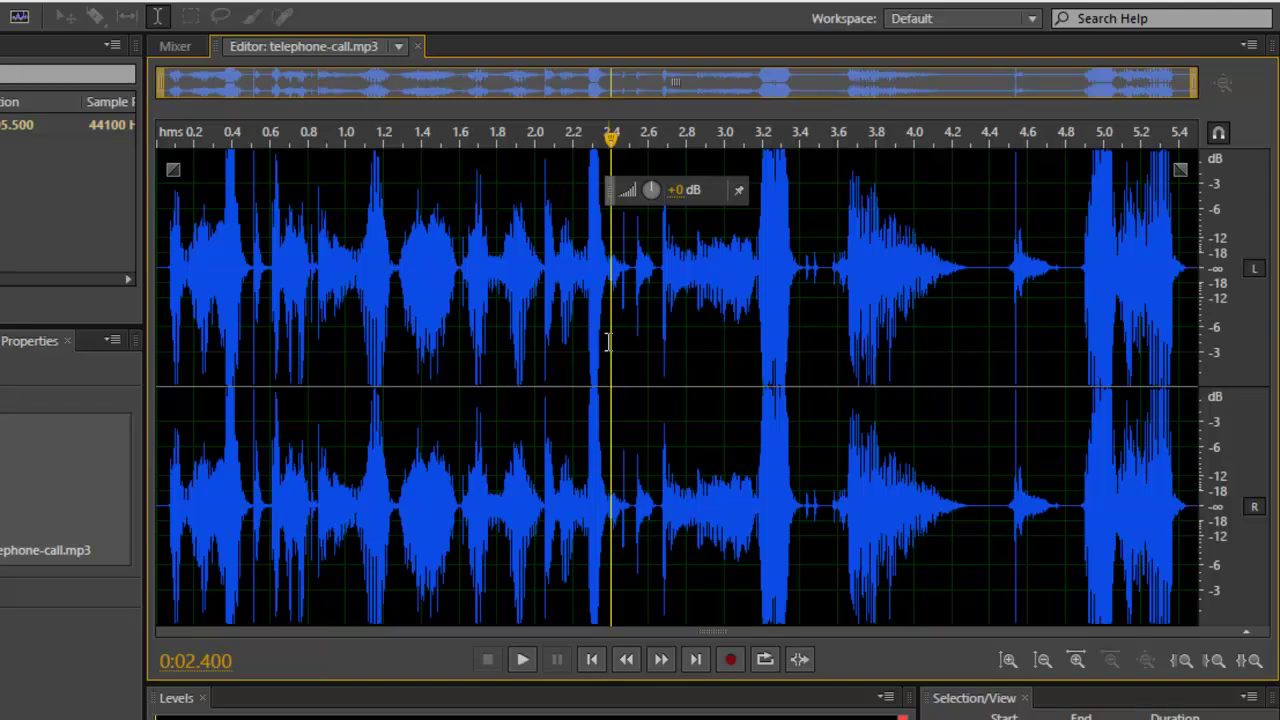
key(space)
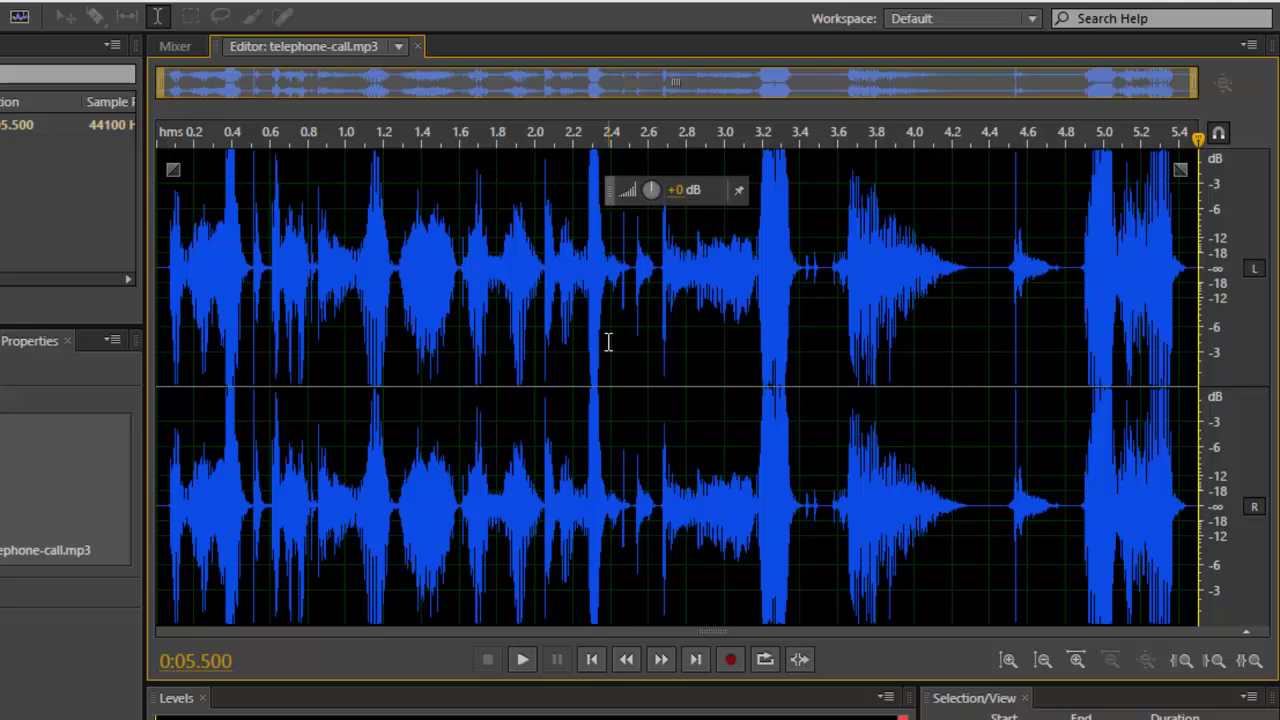
key(Home)
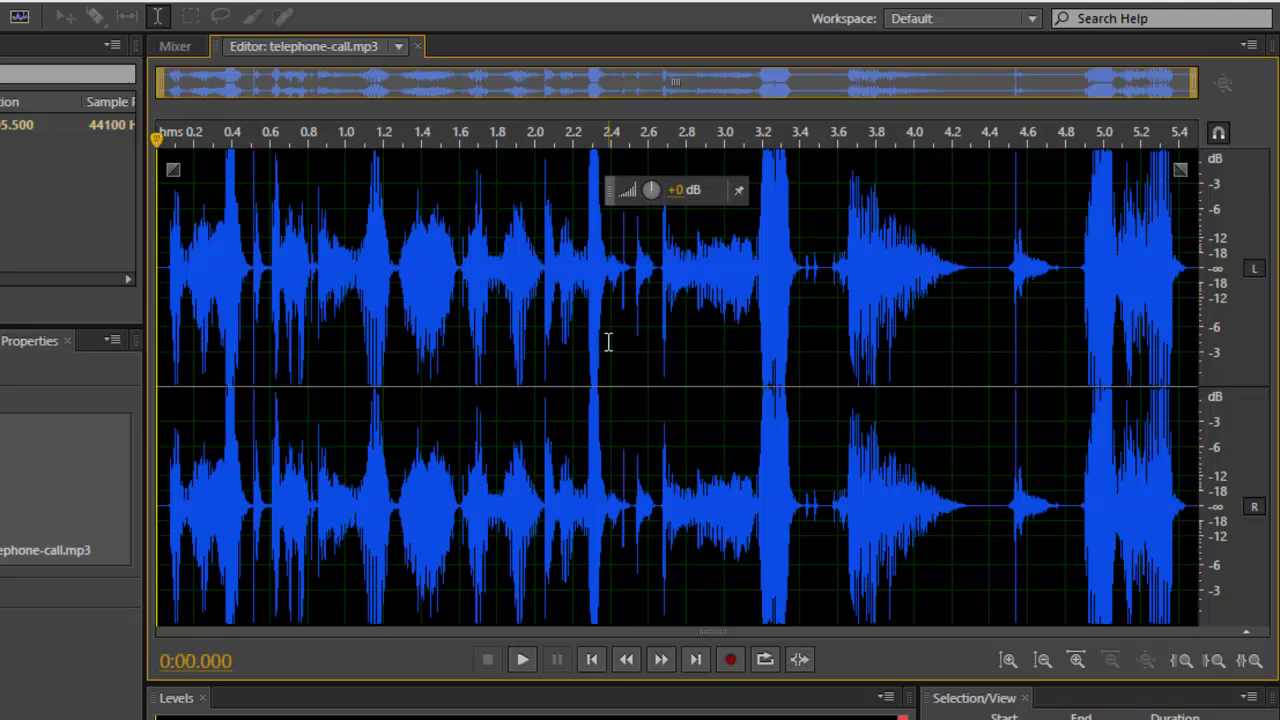
Step: Try a 2.4–4.4 s partial selection, then select the entire waveform with Ctrl+A
key(ctrl+a)
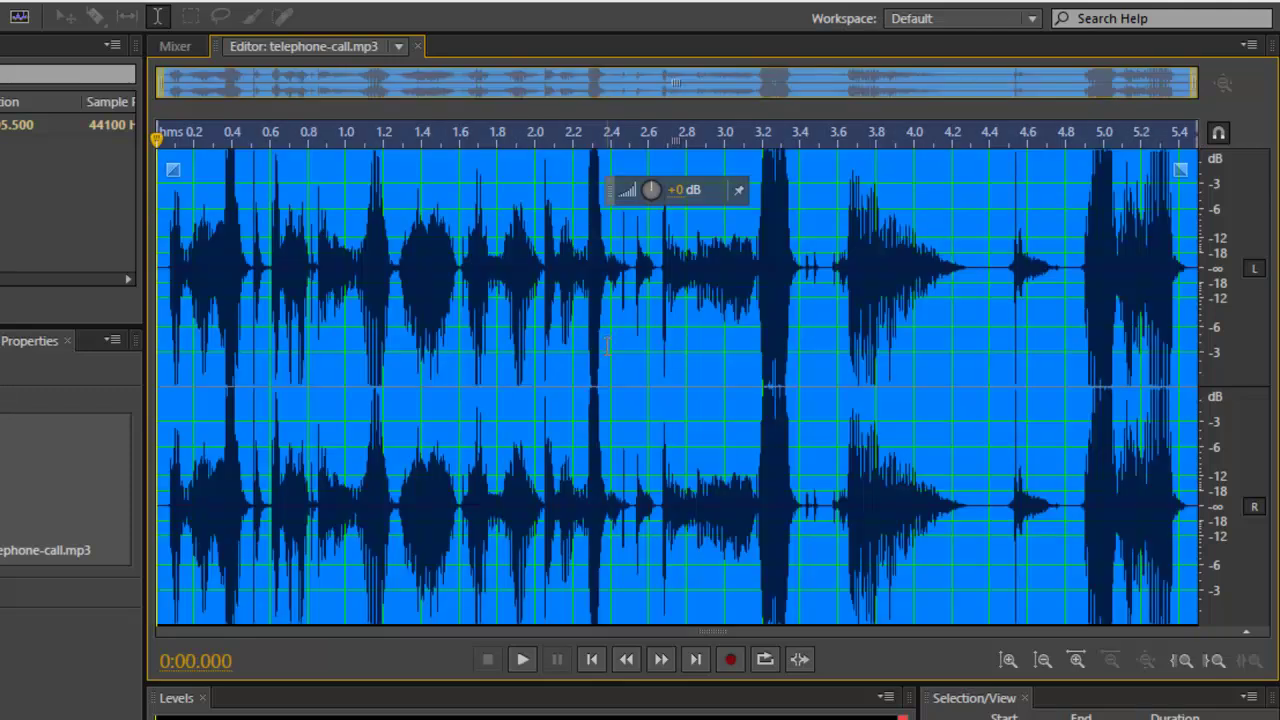
click(607, 342)
drag(982, 287, 609, 277)
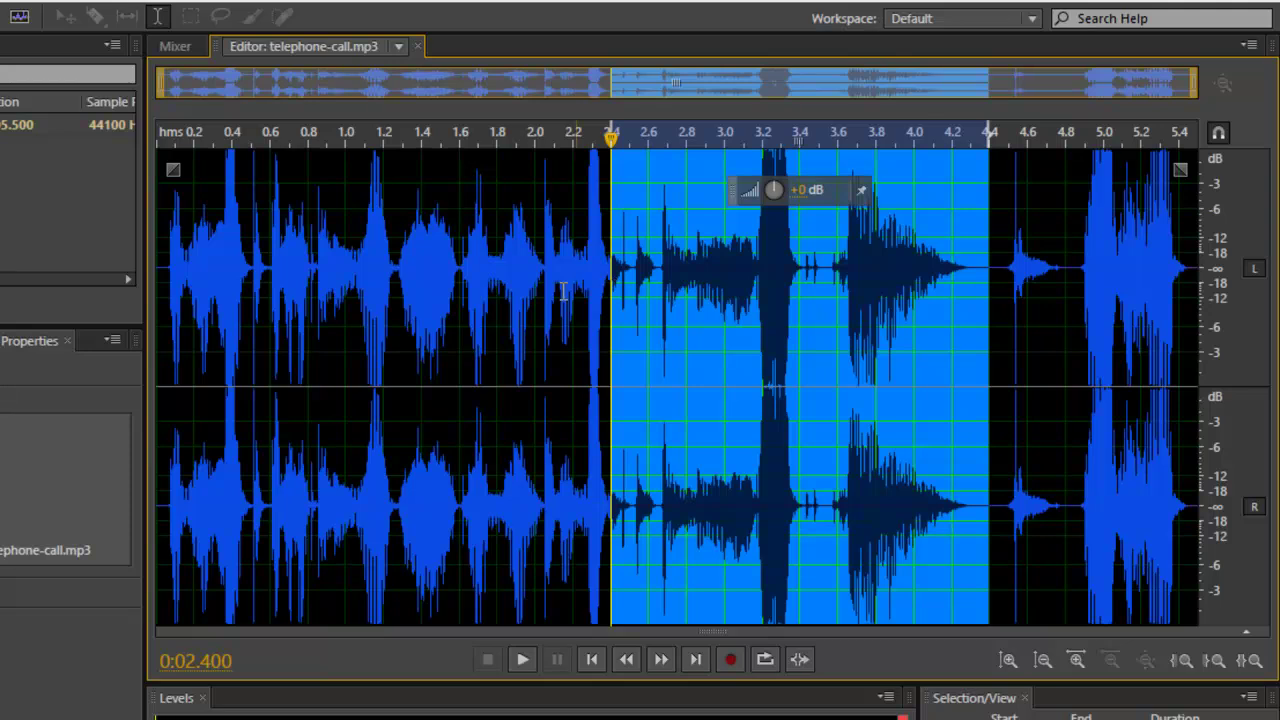
click(521, 295)
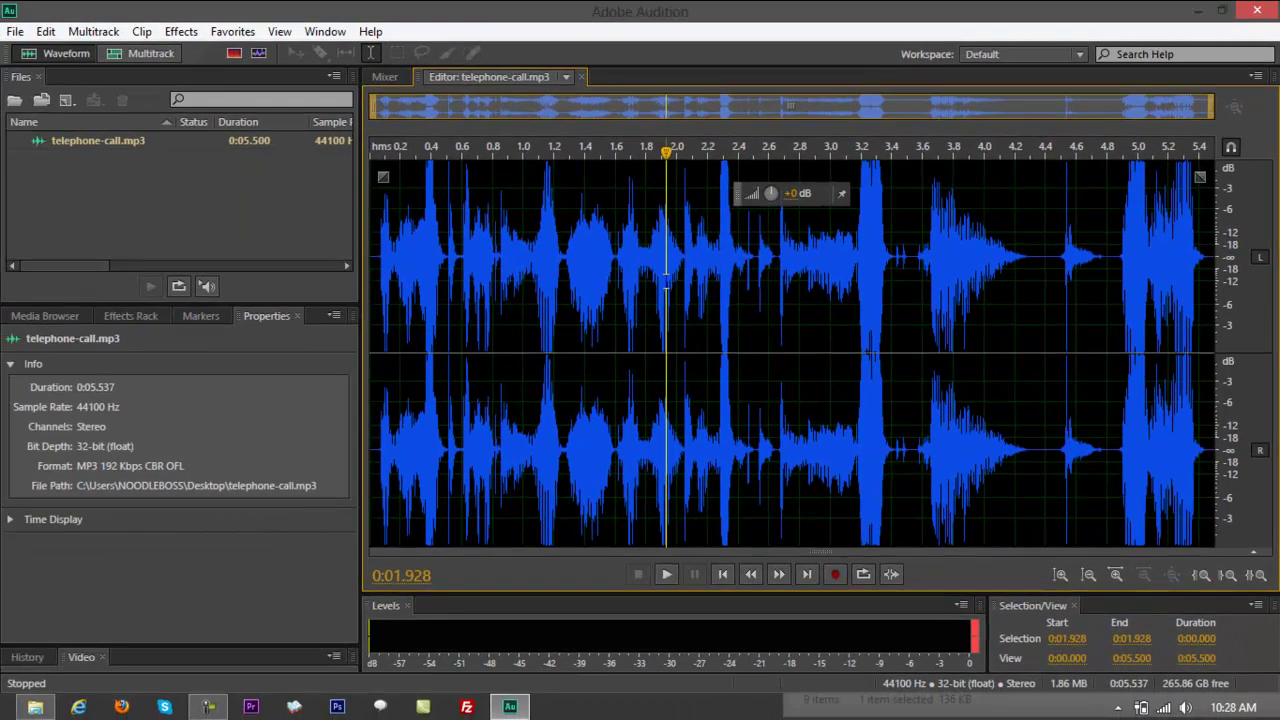
key(ctrl+a)
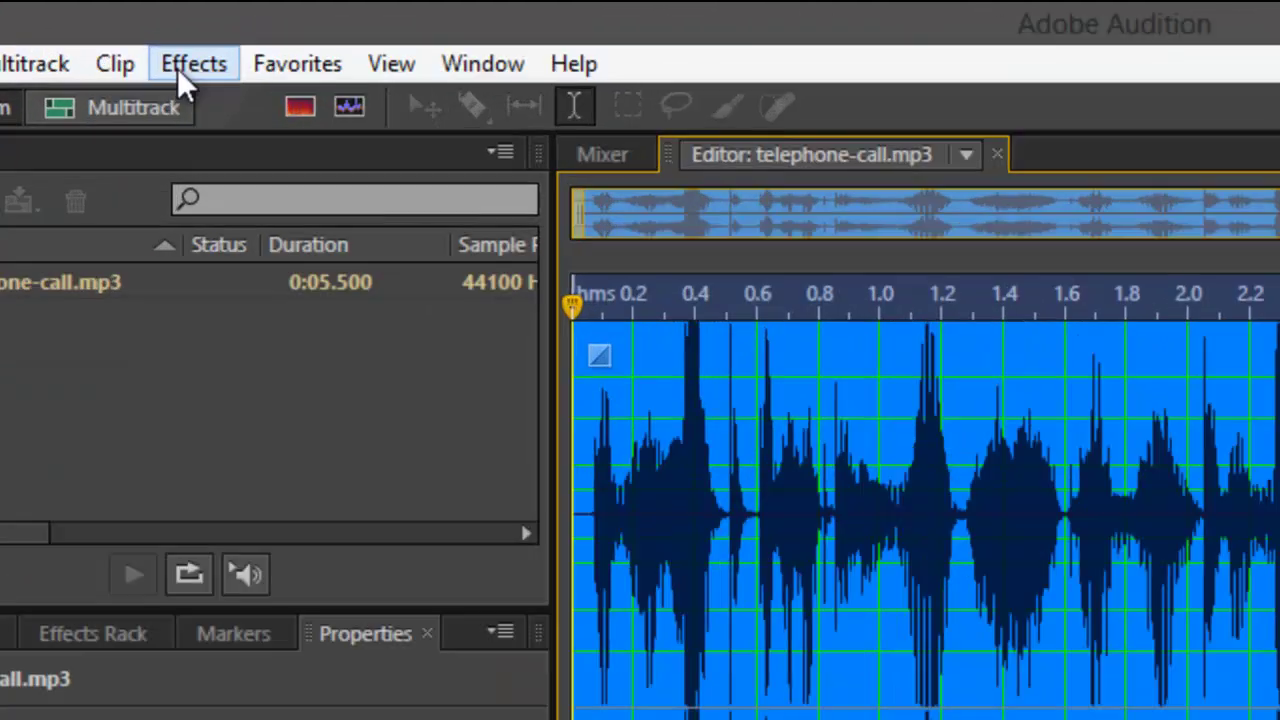
Step: Open Filter and EQ > FFT Filter, load the On Hold EQ preset, and preview it
click(179, 72)
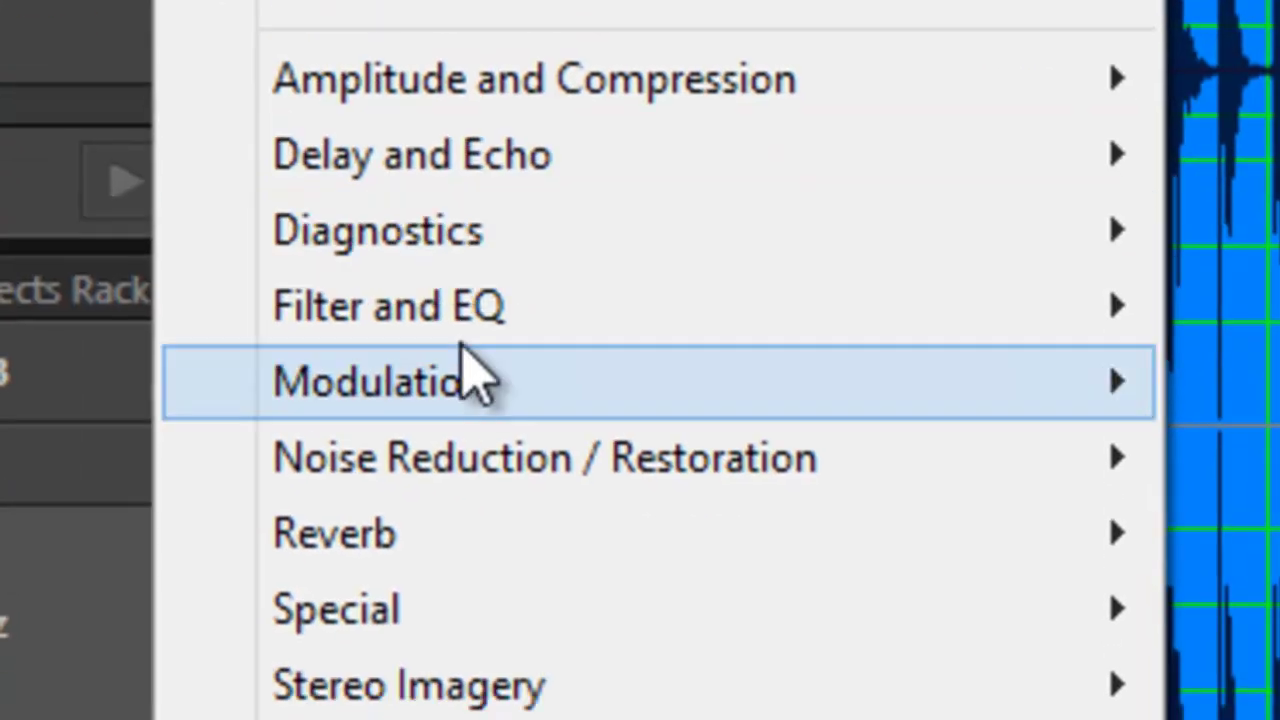
mouse_move(455, 328)
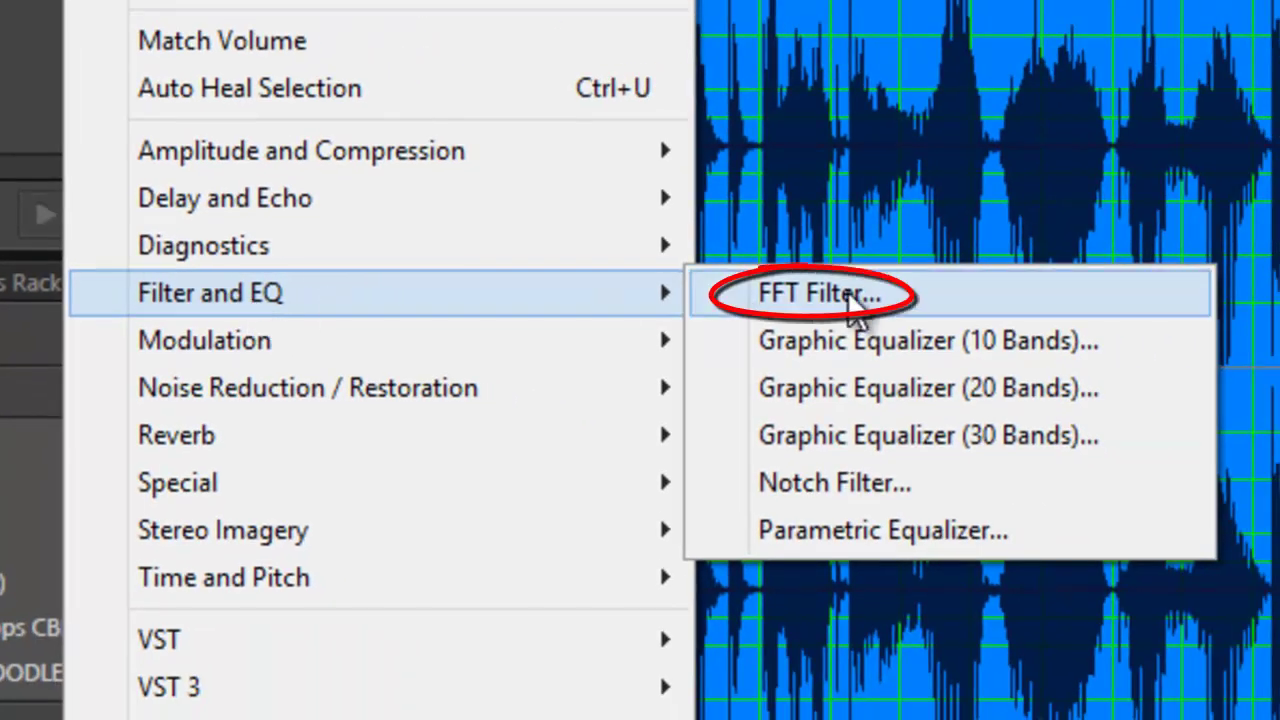
click(855, 300)
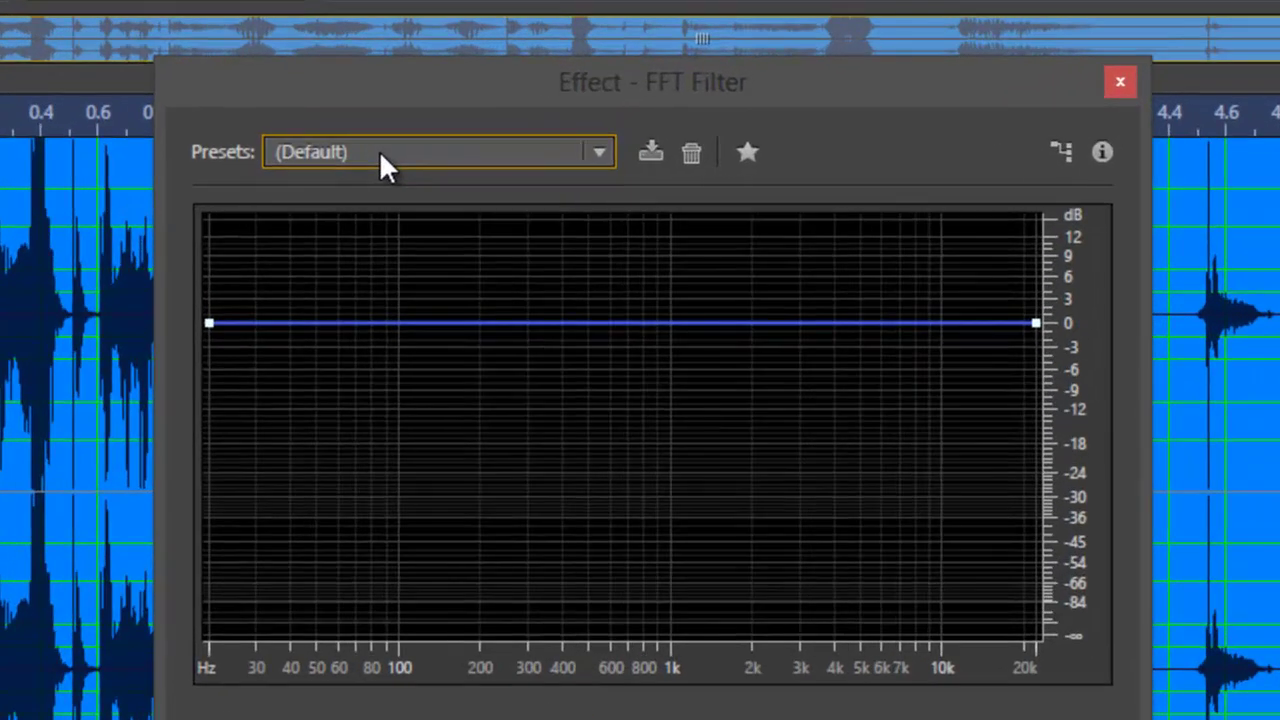
click(615, 168)
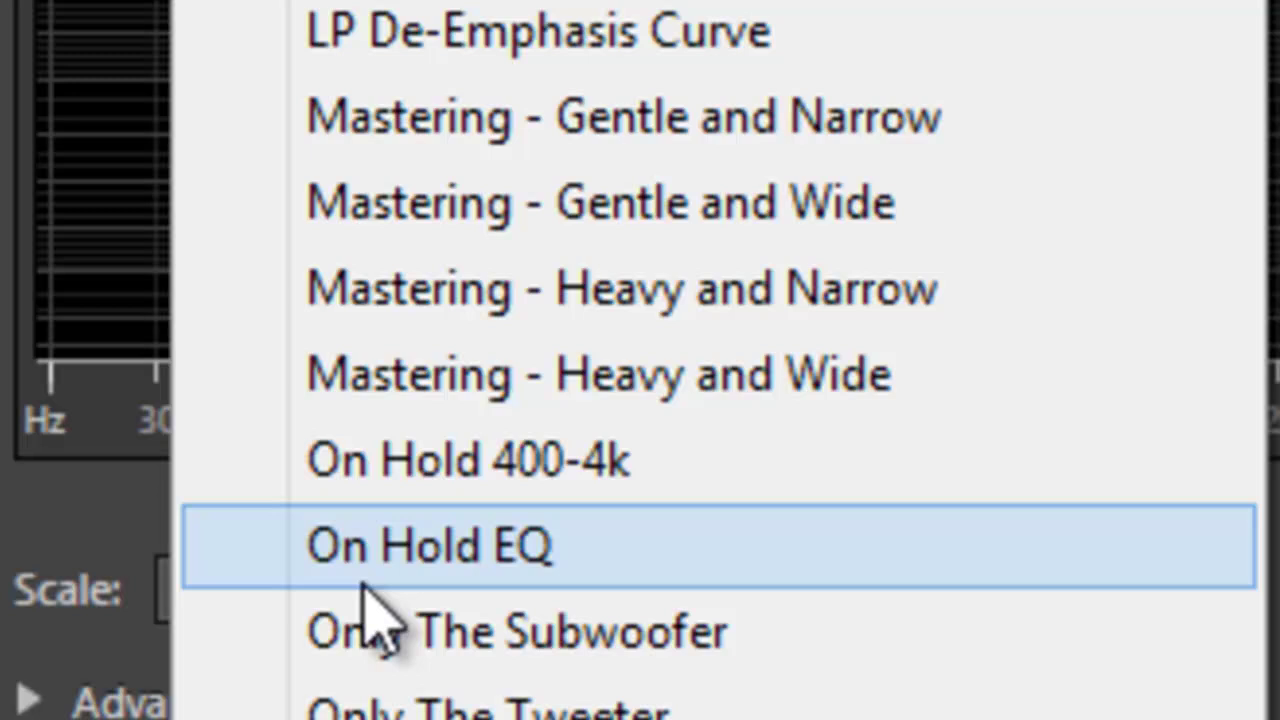
click(420, 435)
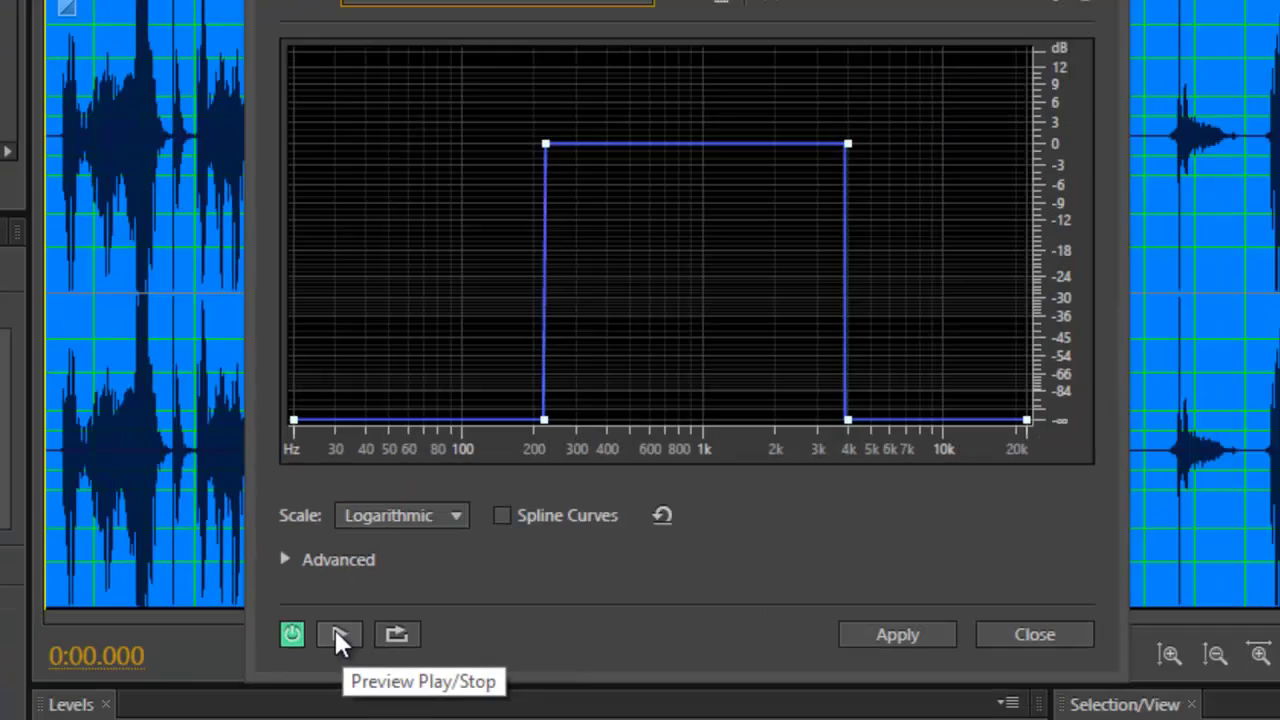
click(447, 448)
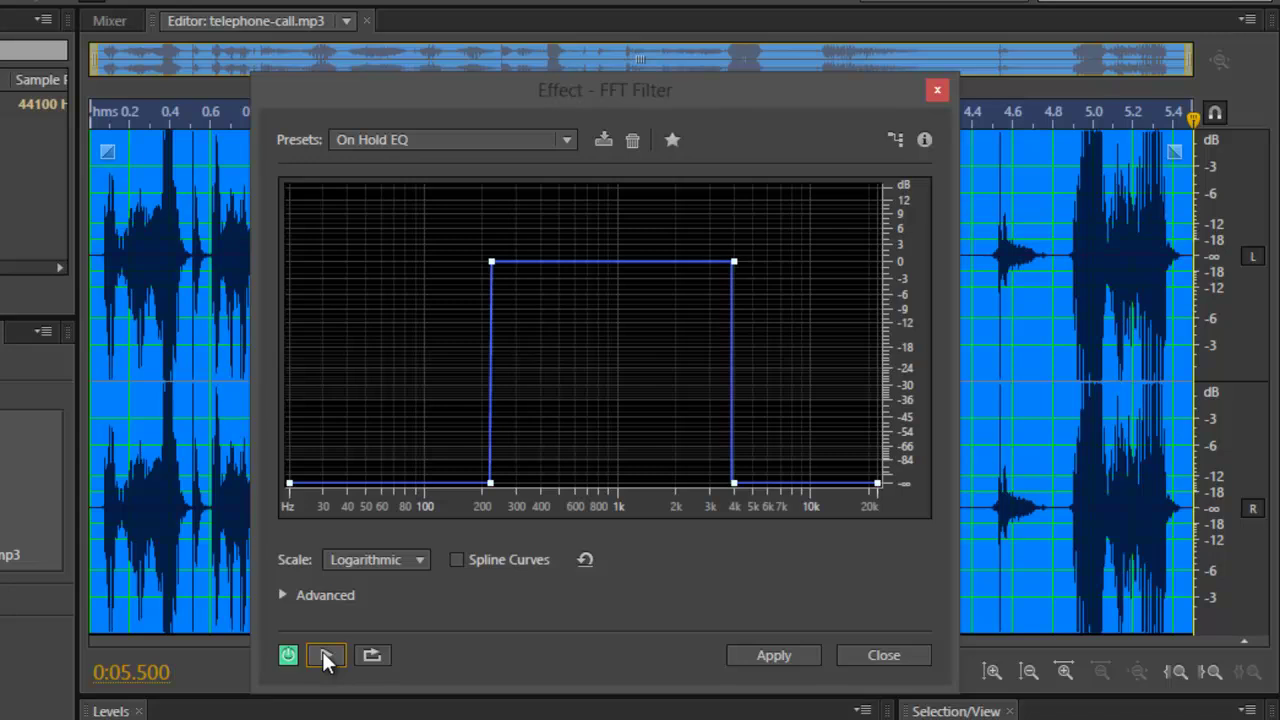
Step: Switch the FFT Filter to the On Hold 400-4k preset, apply it, and play the result
click(453, 142)
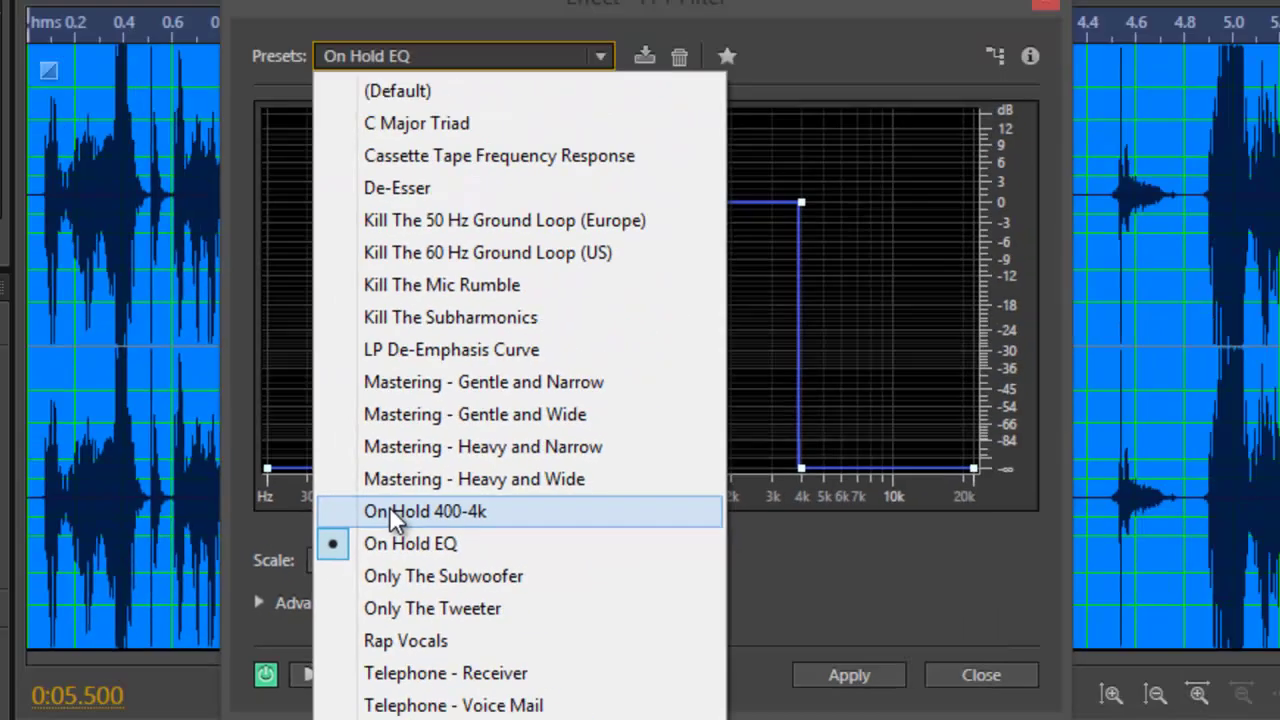
click(345, 392)
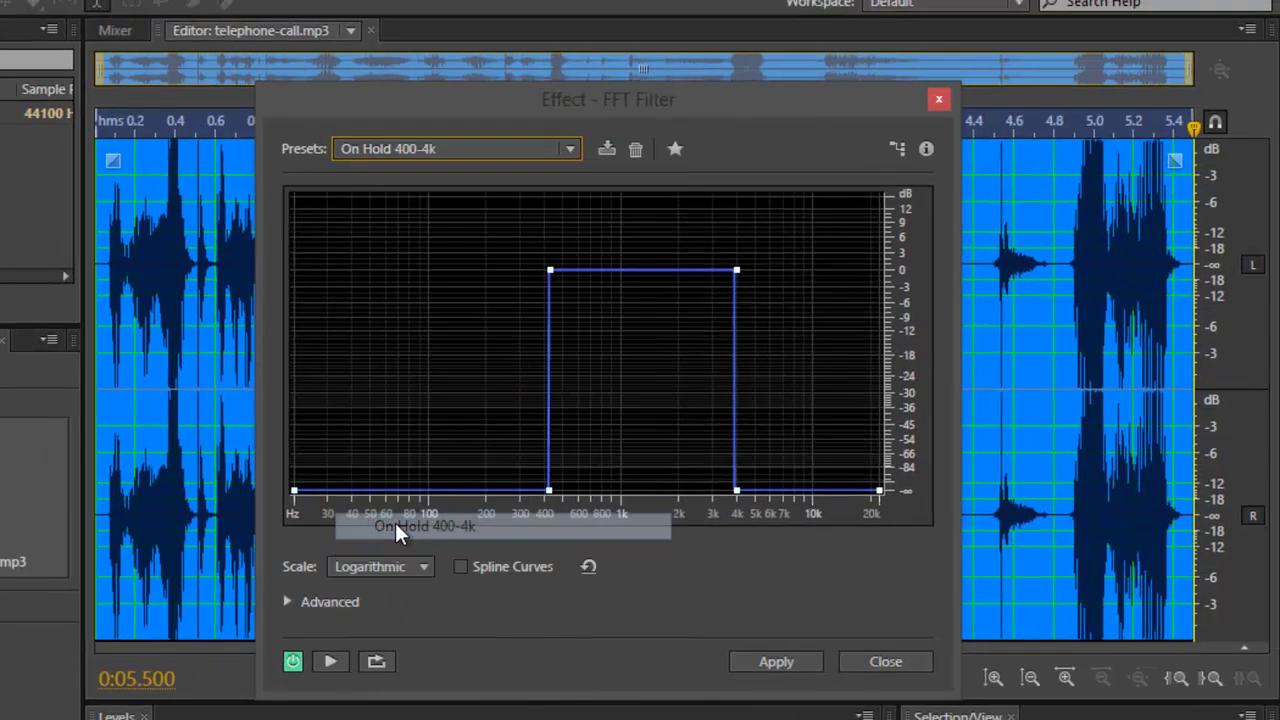
click(750, 659)
key(space)
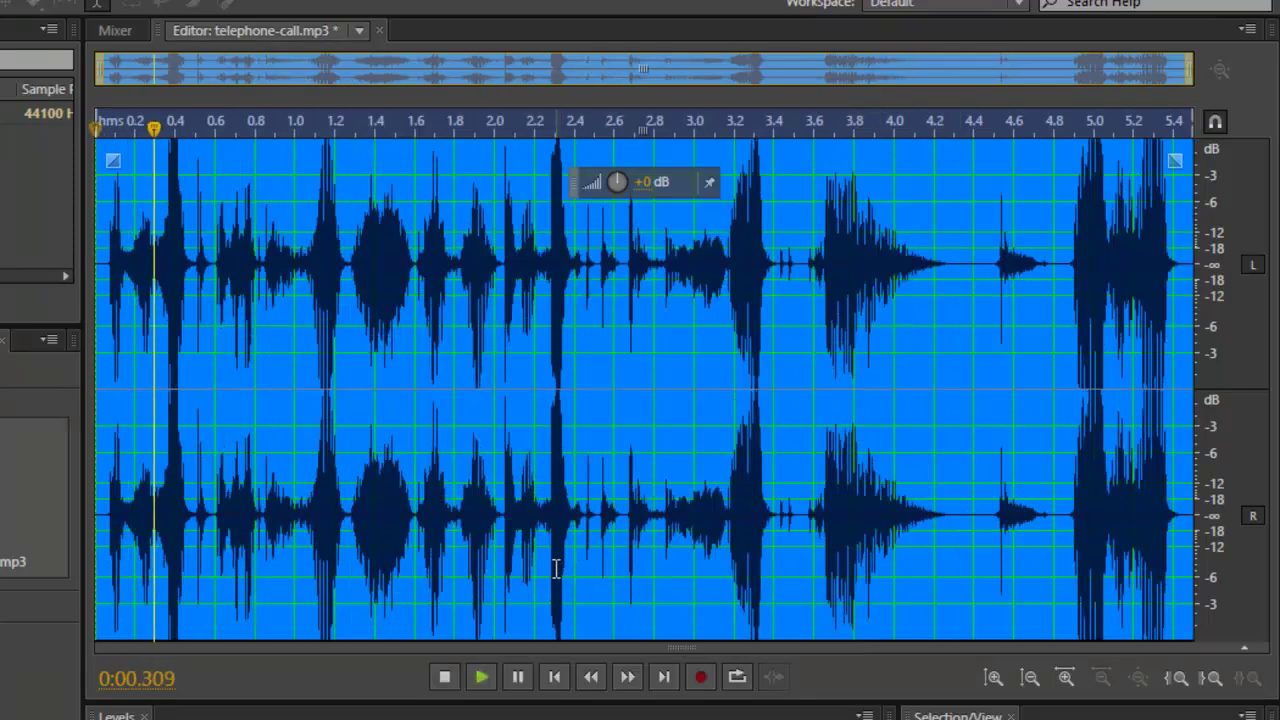